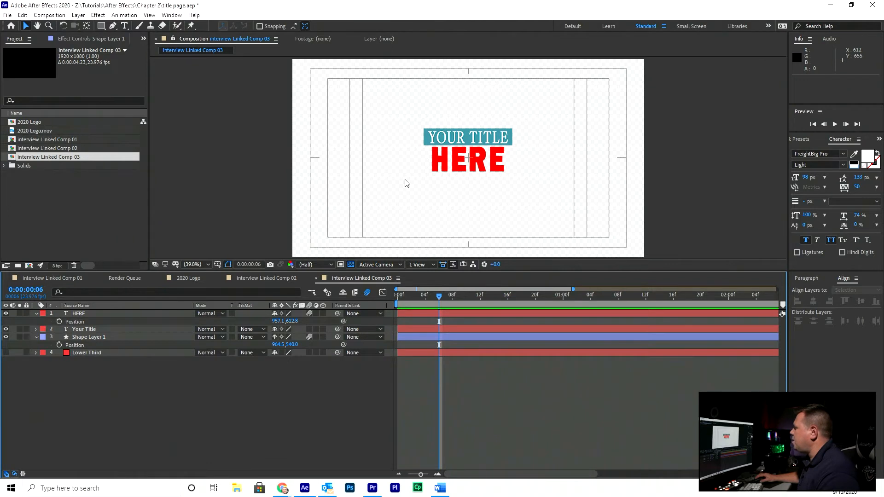
- Turn off the transparency grid in the composition preview
click(352, 265)
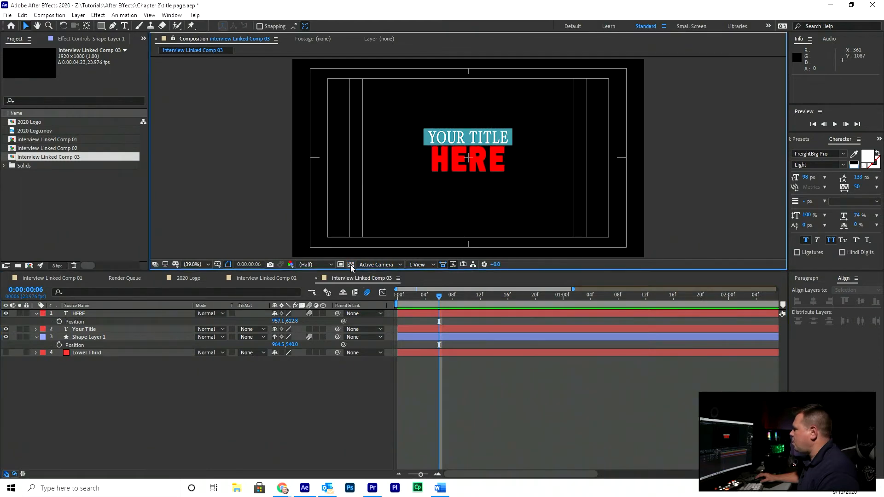
click(350, 264)
click(350, 265)
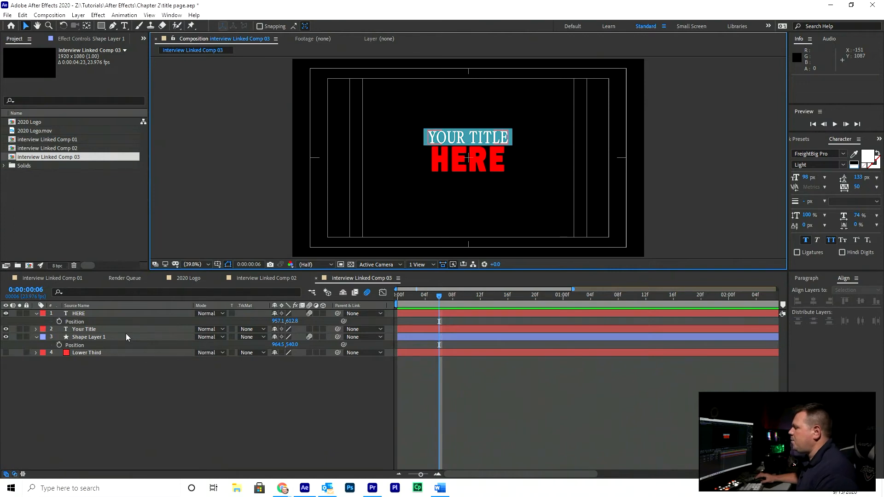
- Parent the Your Title text layer to Shape Layer 1
click(154, 330)
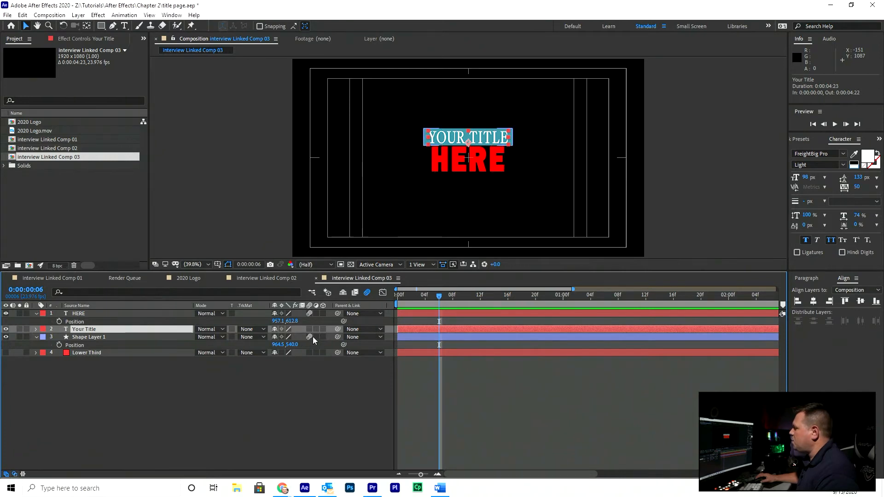
click(98, 338)
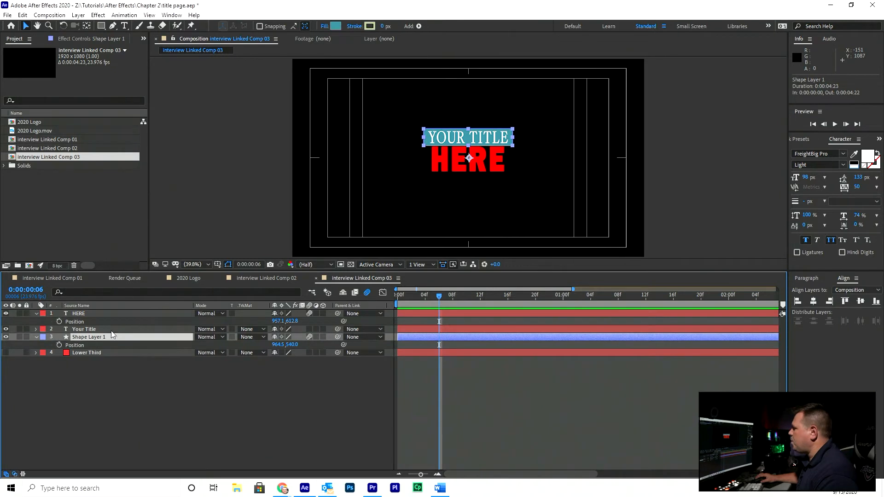
click(117, 330)
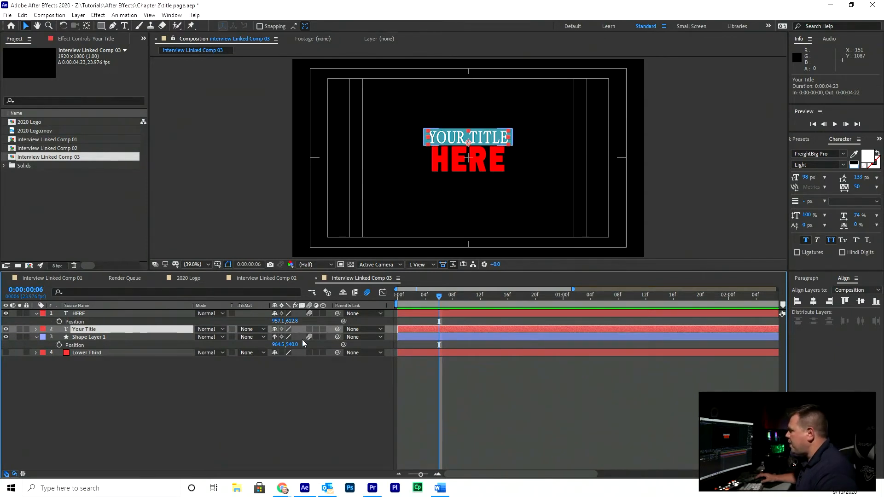
drag(338, 329, 79, 341)
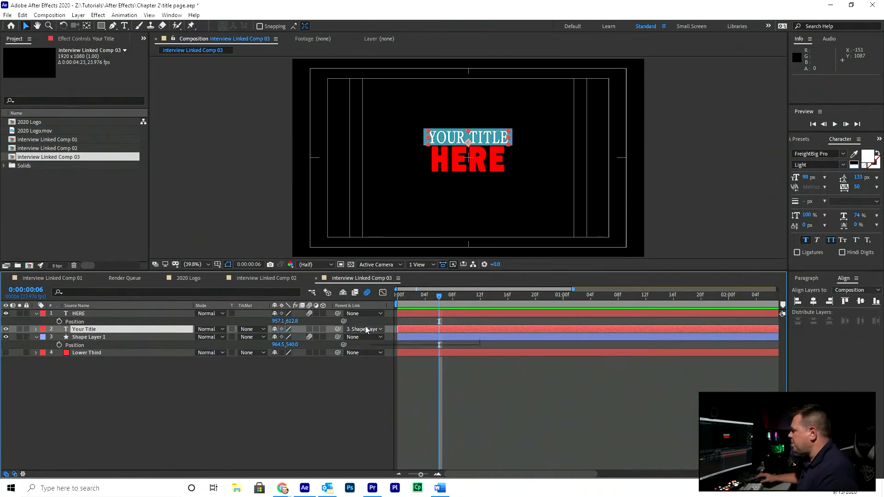
click(134, 330)
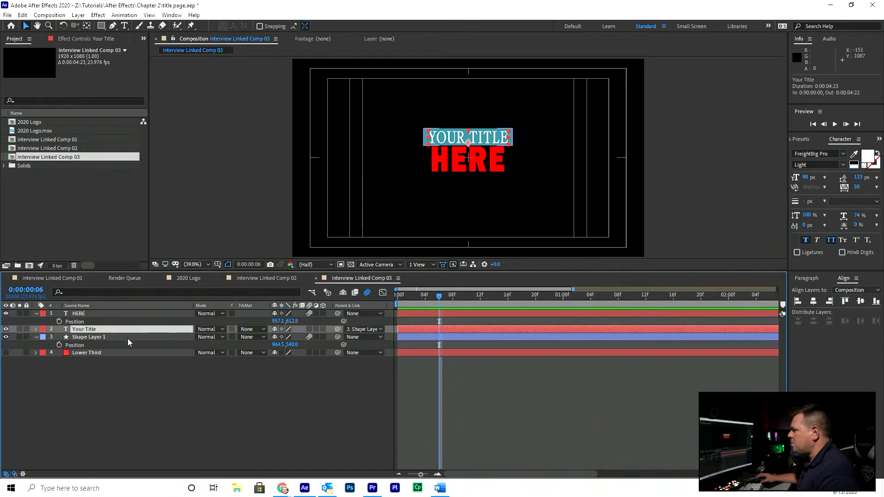
- Turn off motion blur on the Shape Layer 1 and HERE layers
click(128, 338)
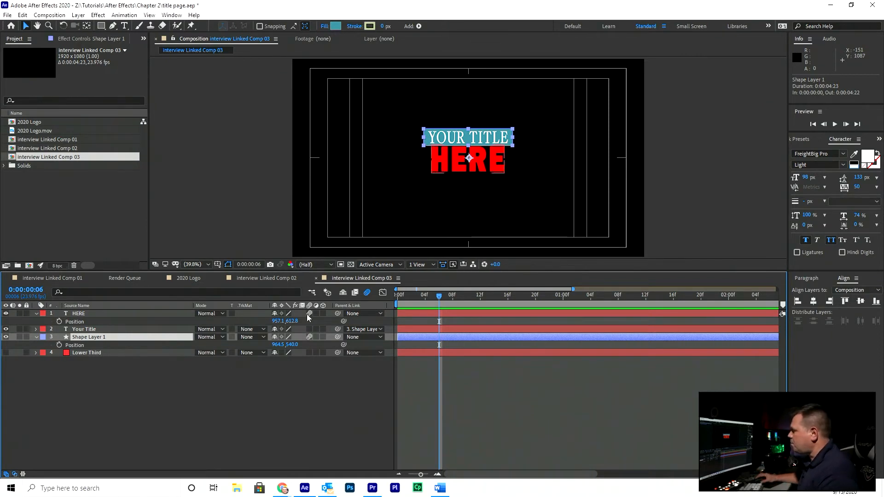
click(309, 337)
click(309, 313)
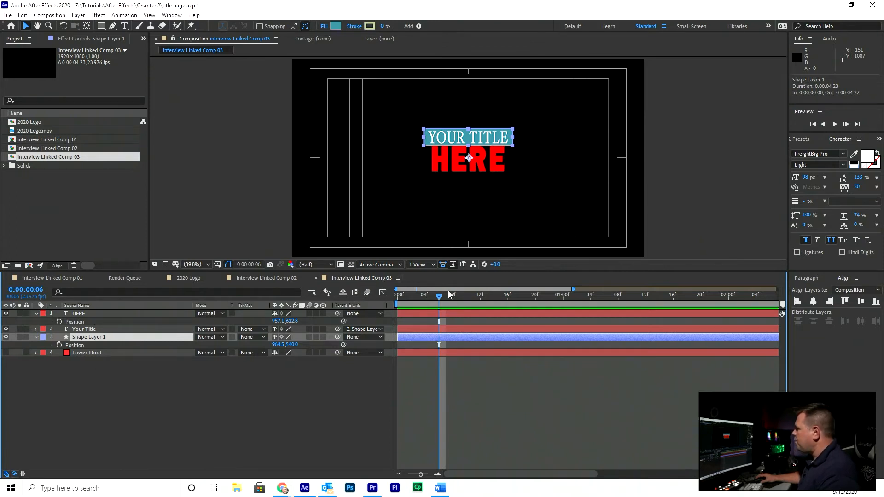
- Keyframe Shape Layer 1's position to drop from Y 49 at 0:00:00:00 to its resting place at 0:00:00:11
drag(440, 299, 473, 308)
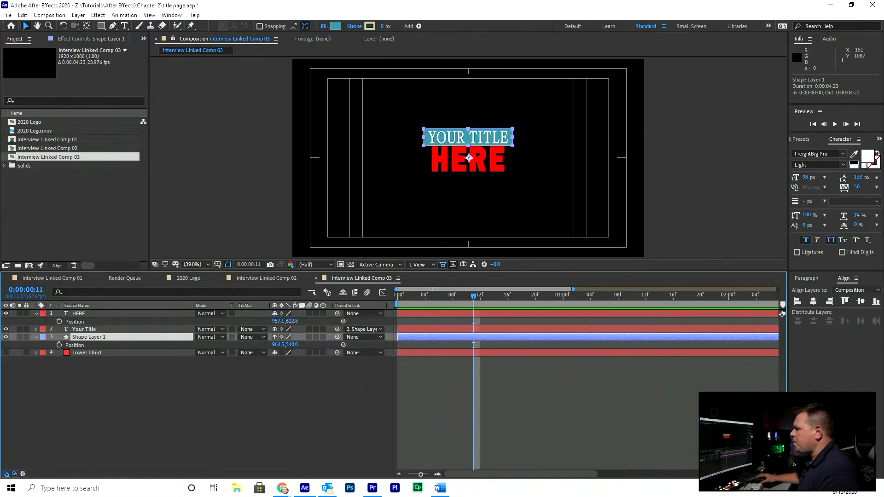
click(59, 344)
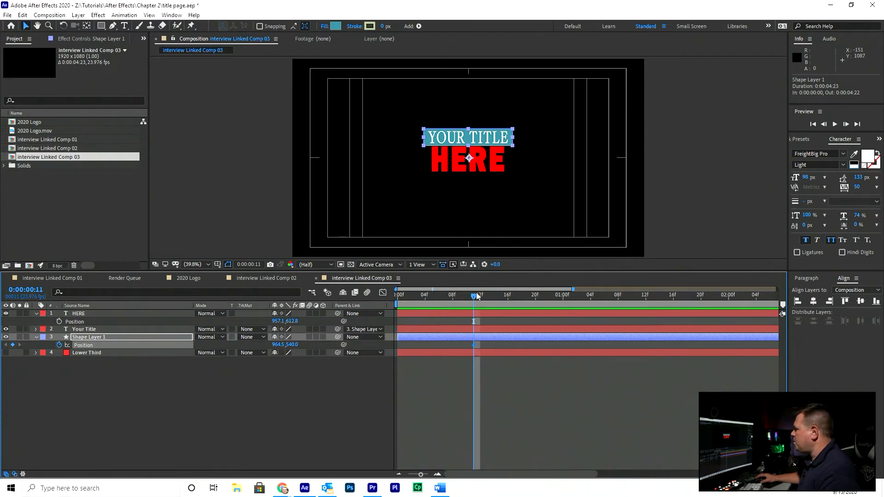
drag(475, 297, 377, 303)
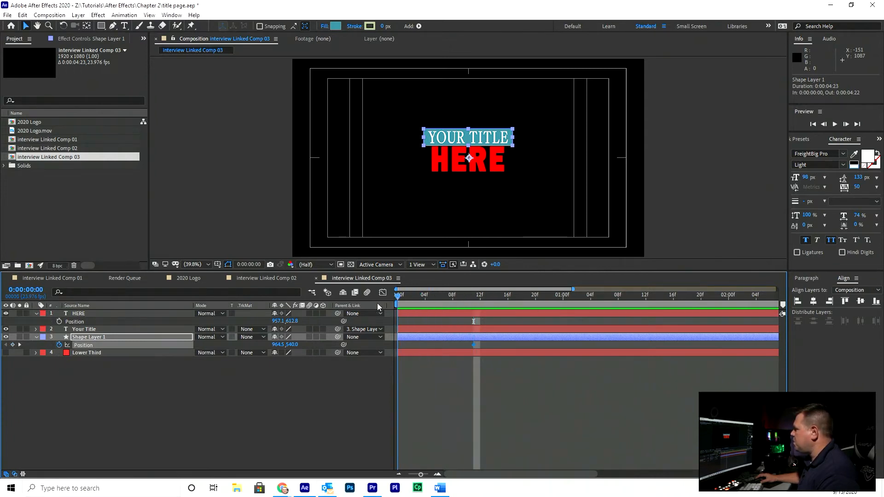
drag(292, 349, 77, 337)
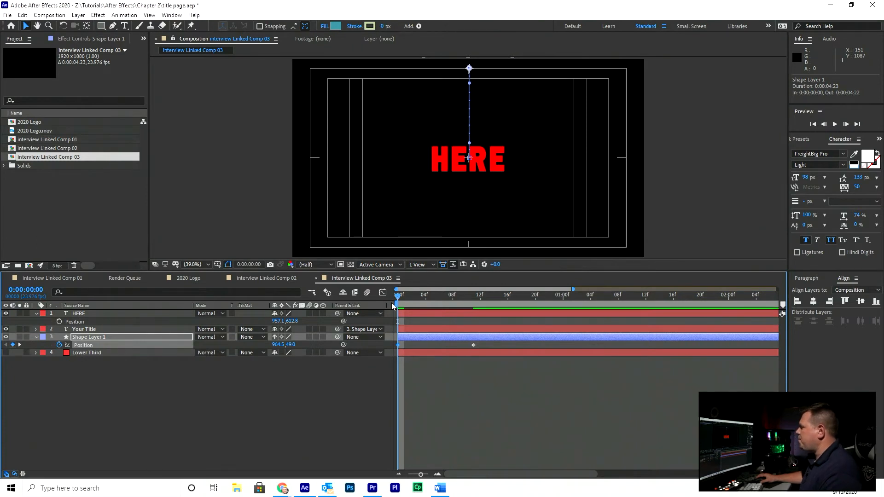
drag(399, 298, 474, 328)
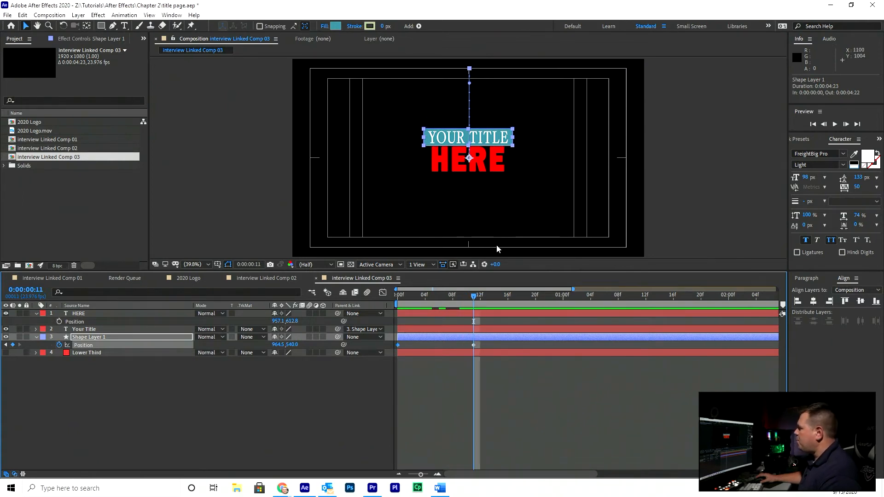
- With no layer selected, draw a rectangle over the title bar, from its lower edge up past the top of the frame
click(124, 404)
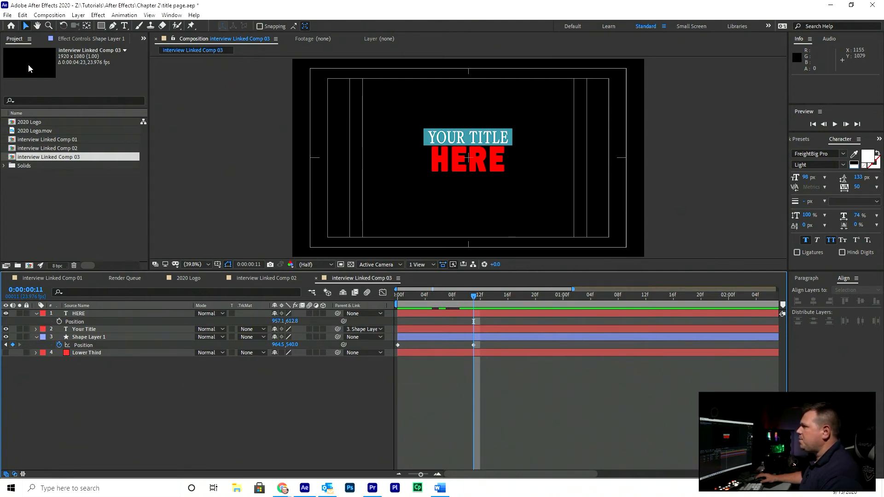
click(102, 26)
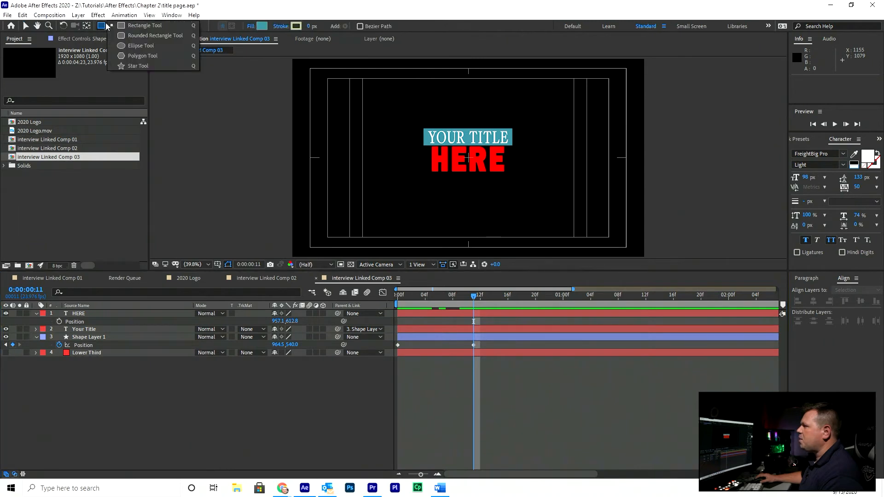
click(167, 28)
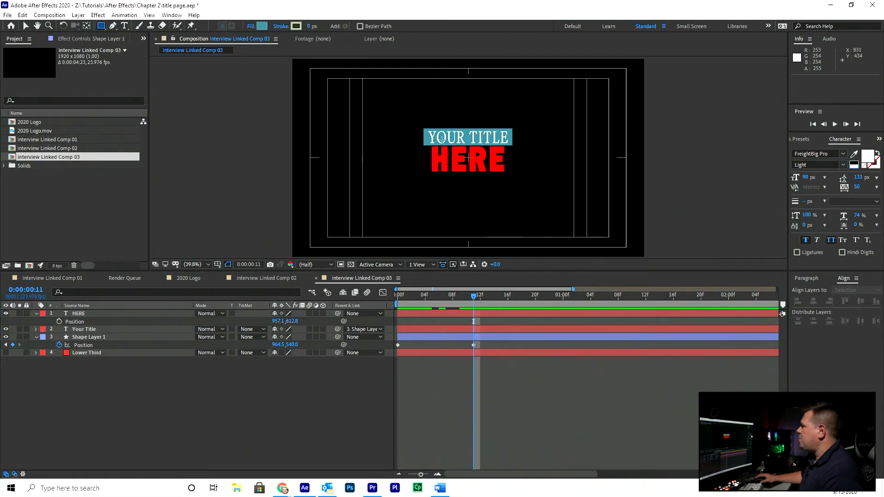
mouse_move(422, 147)
mouse_down()
mouse_move(516, 111)
mouse_move(515, 57)
mouse_move(505, 49)
mouse_move(515, 48)
mouse_up()
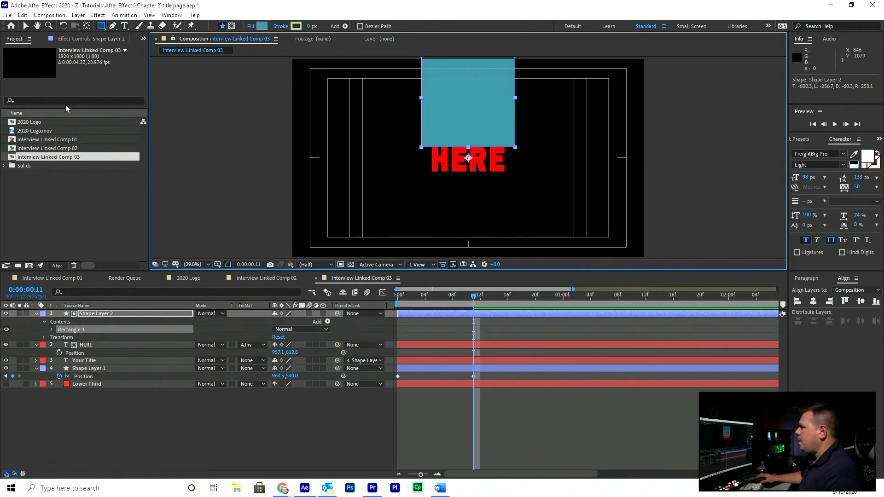
click(25, 26)
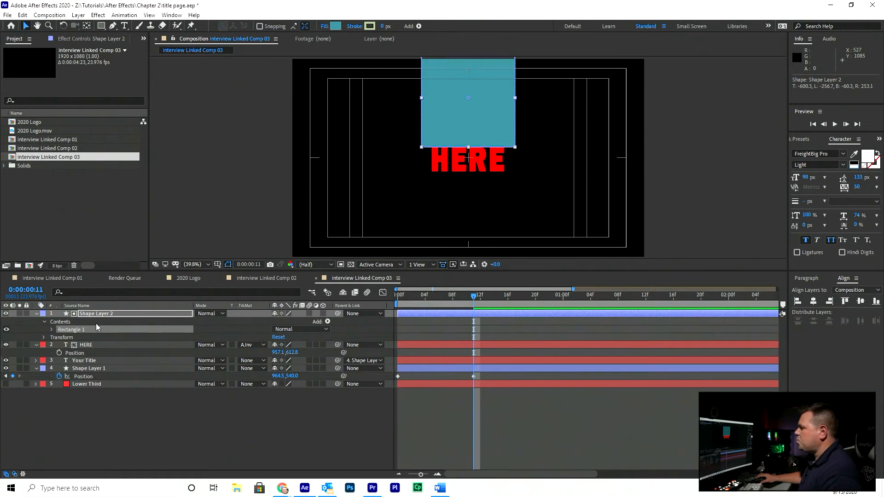
- Set the HERE text layer to No Track Matte
click(91, 346)
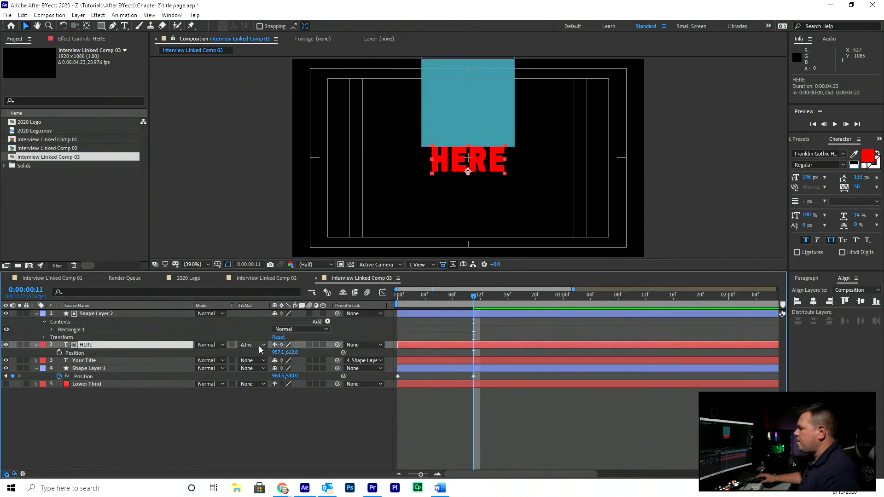
click(264, 344)
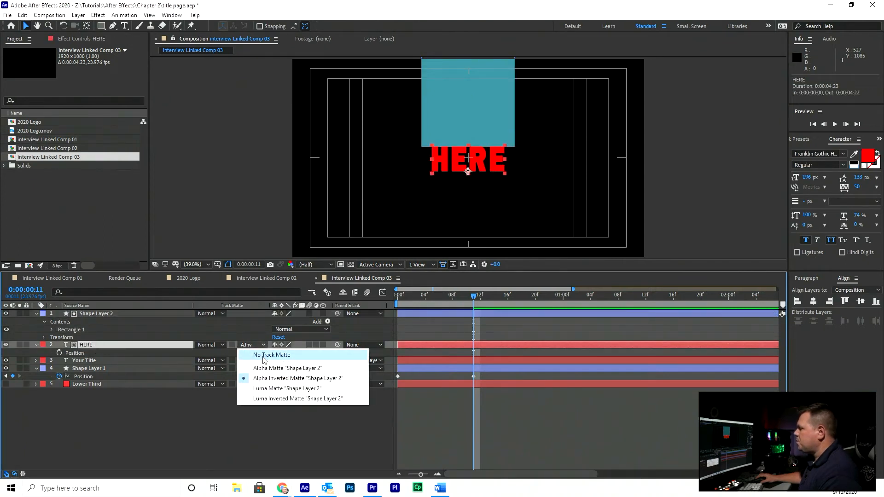
click(267, 355)
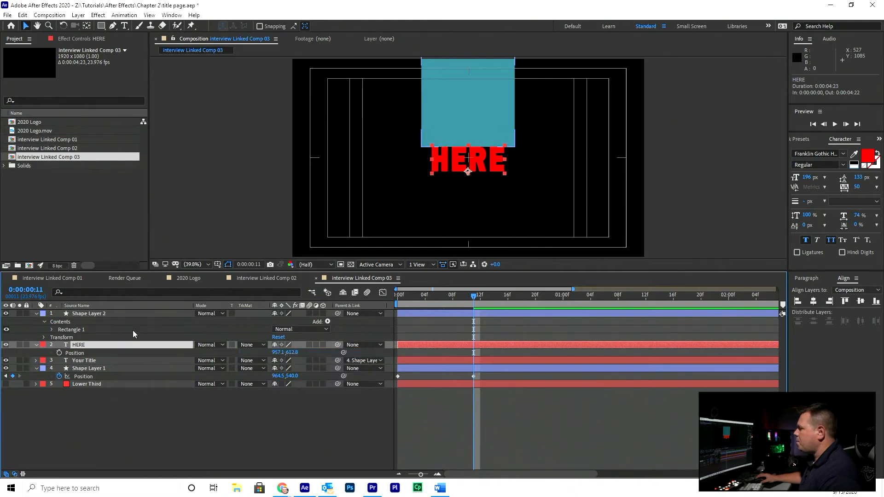
- Collapse Shape Layer 2 and set the HERE layer's track matte to Alpha Inverted Matte "Shape Layer 2"
click(36, 314)
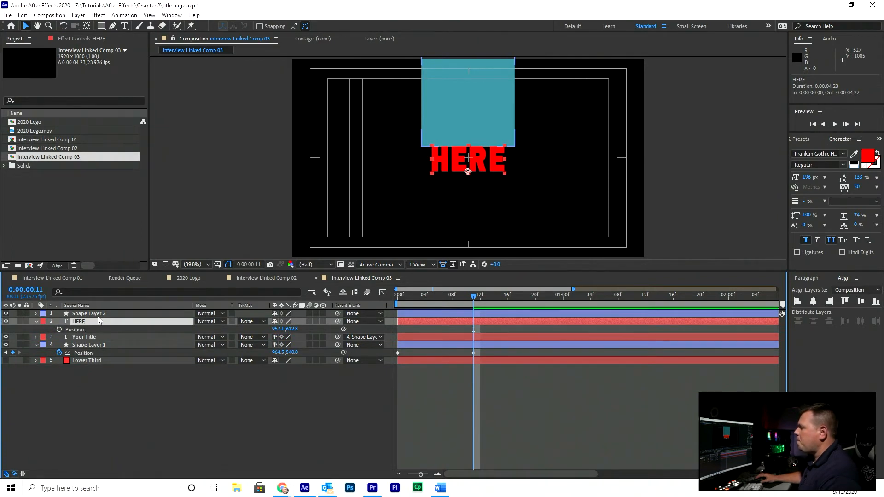
click(111, 315)
click(5, 313)
click(6, 313)
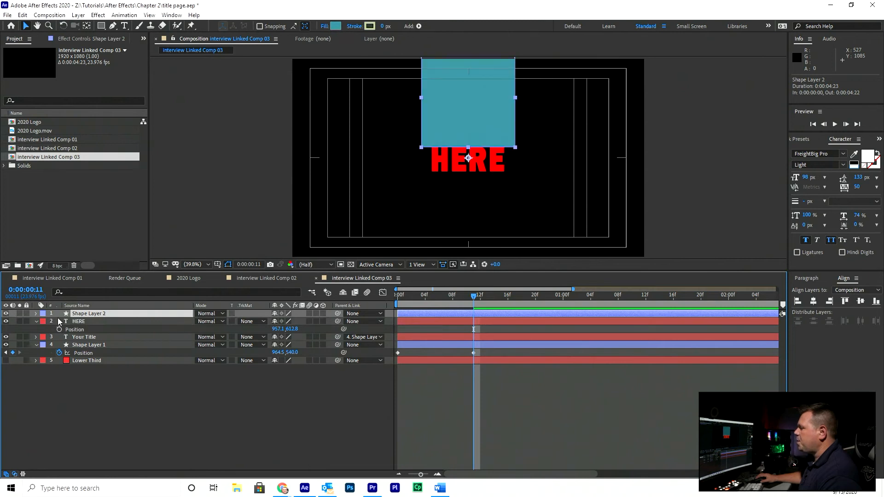
click(250, 322)
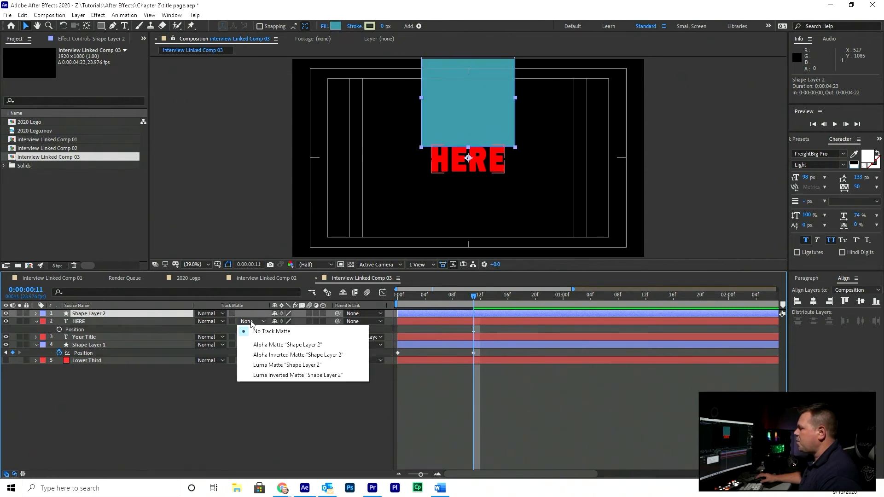
click(261, 356)
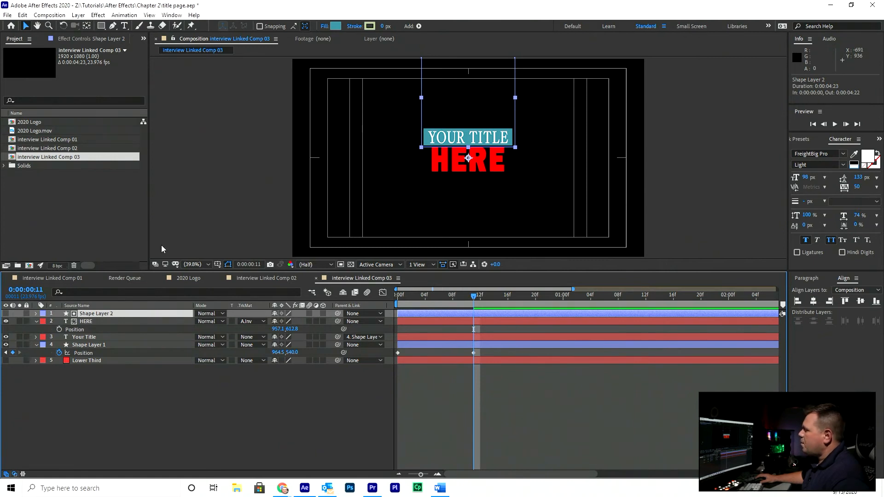
- Keyframe the HERE layer's position to move from Y 435.8 at 0:00:00:10 down to its resting place at 0:00:00:18
click(101, 322)
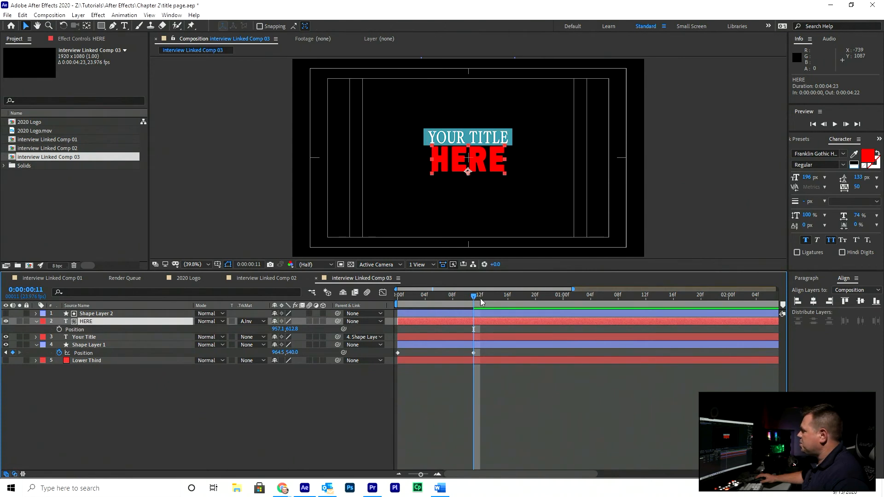
drag(483, 299, 523, 306)
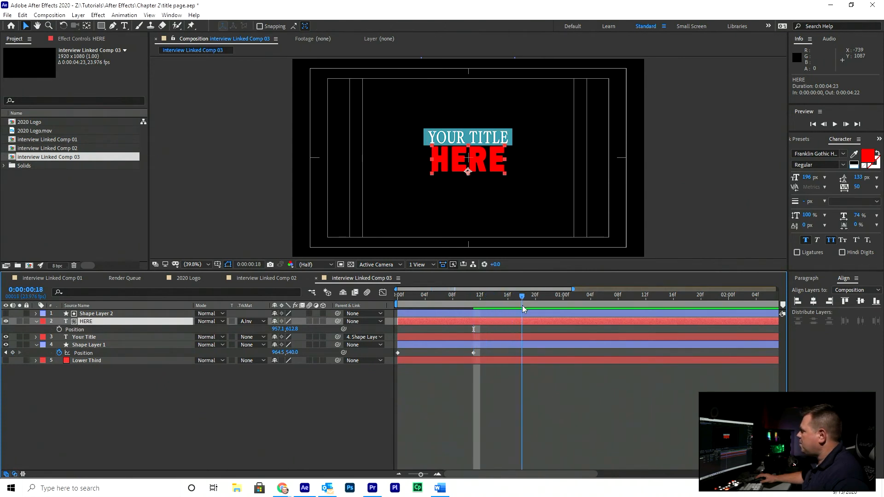
click(59, 330)
drag(523, 297, 471, 309)
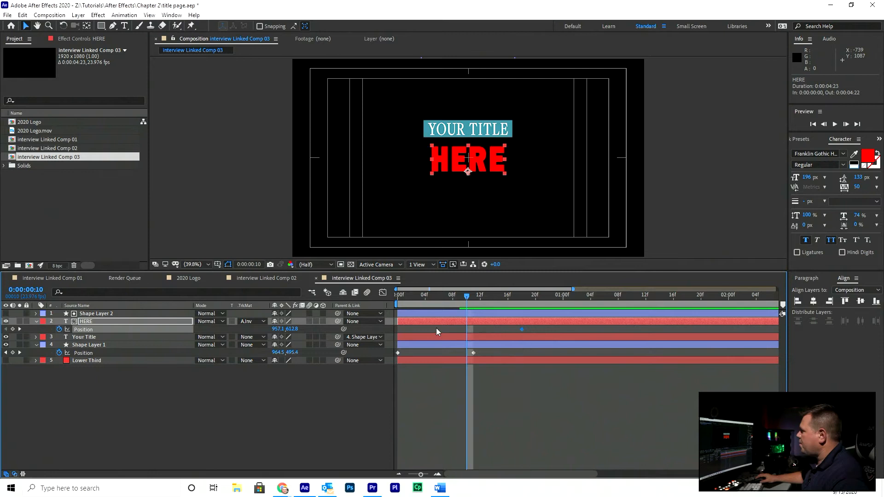
drag(293, 332, 212, 330)
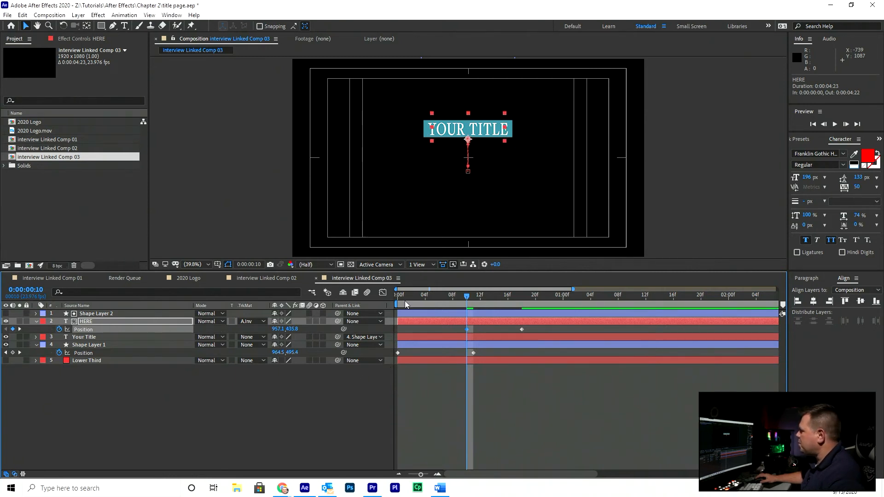
- Preview the title animation from the start with the safe-area guides hidden, and inspect the matte rectangle at 0:00:00:12
key(space)
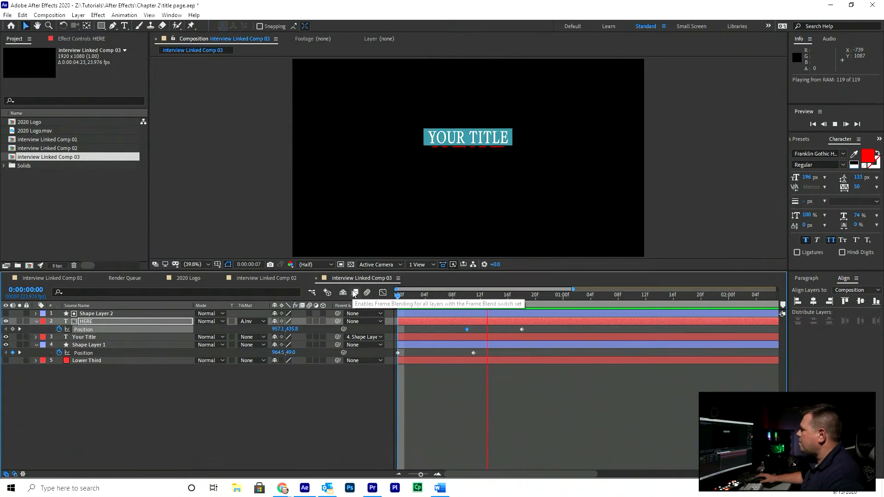
key(apostrophe)
key(space)
key(space)
key(space)
key(Home)
key(apostrophe)
key(space)
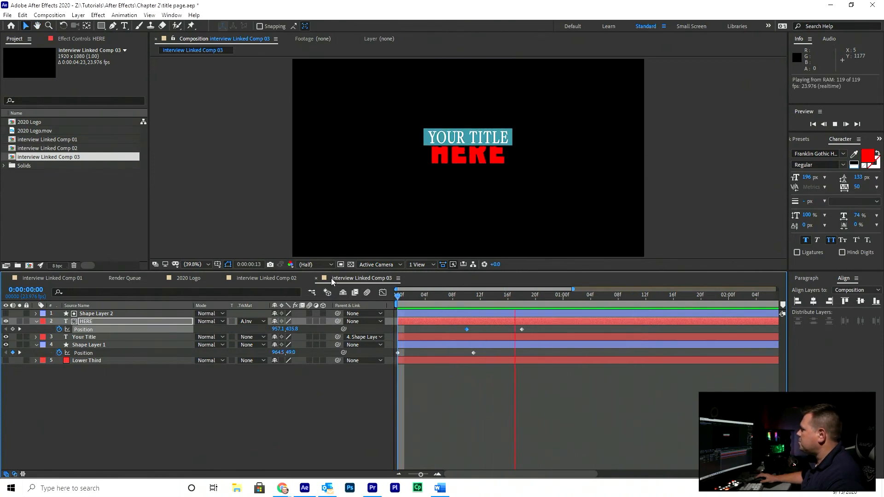
key(space)
key(apostrophe)
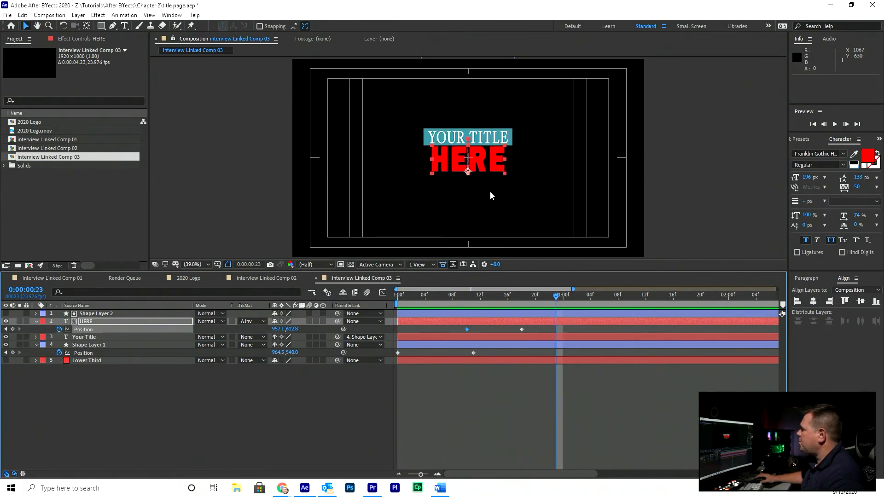
mouse_move(494, 293)
mouse_down()
mouse_move(473, 295)
mouse_move(480, 294)
mouse_up()
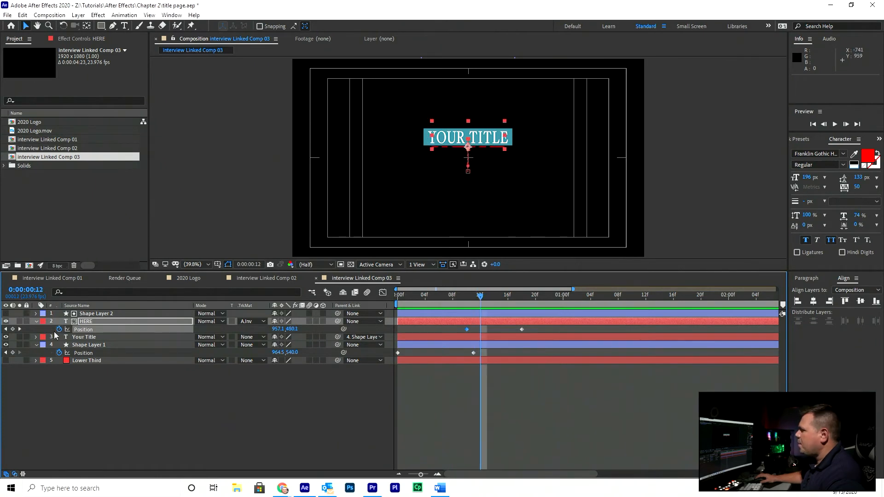
click(94, 315)
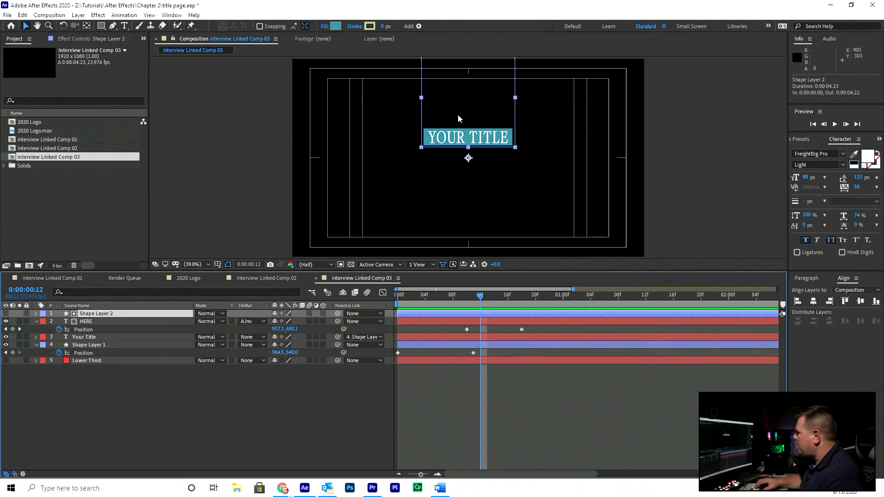
- Nudge the Shape Layer 2 matte rectangle up to a position of 960, 534, and deselect it
key(Up)
key(Up)
key(Up)
key(Up)
key(Up)
key(Up)
key(Up)
key(Up)
key(Up)
key(Up)
key(Up)
key(Up)
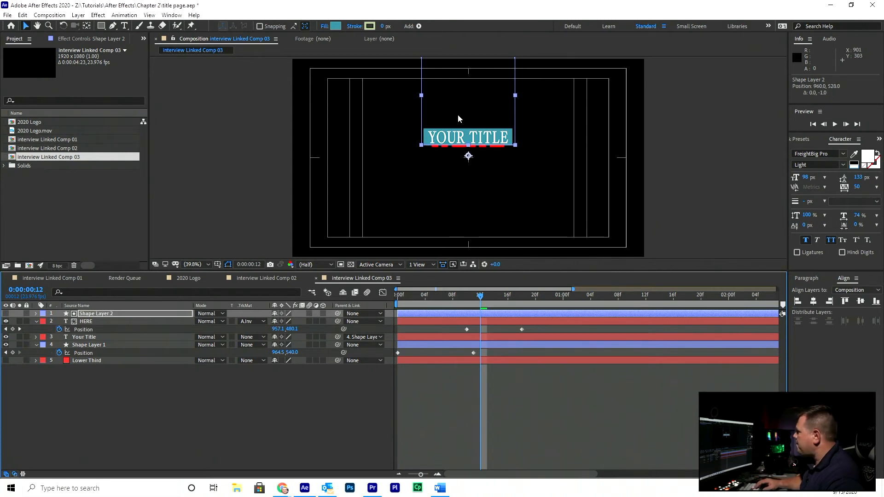
key(Down)
key(Down)
key(Down)
key(Down)
key(Down)
key(Down)
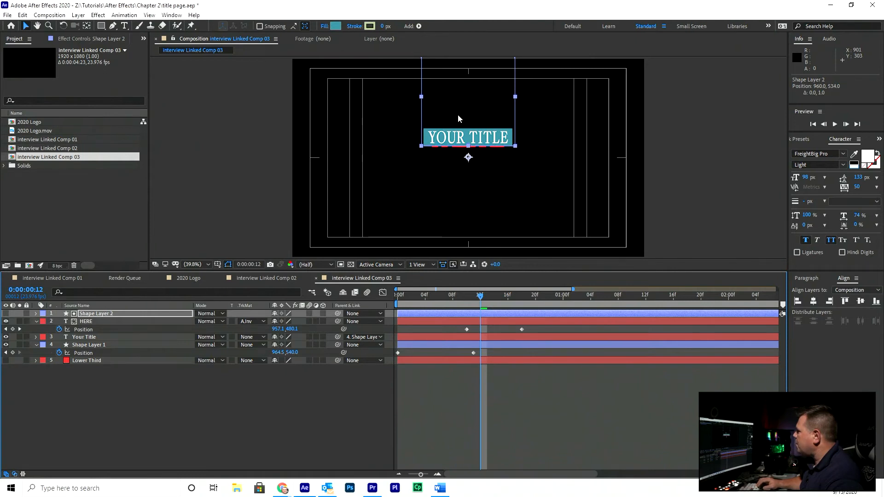
click(319, 414)
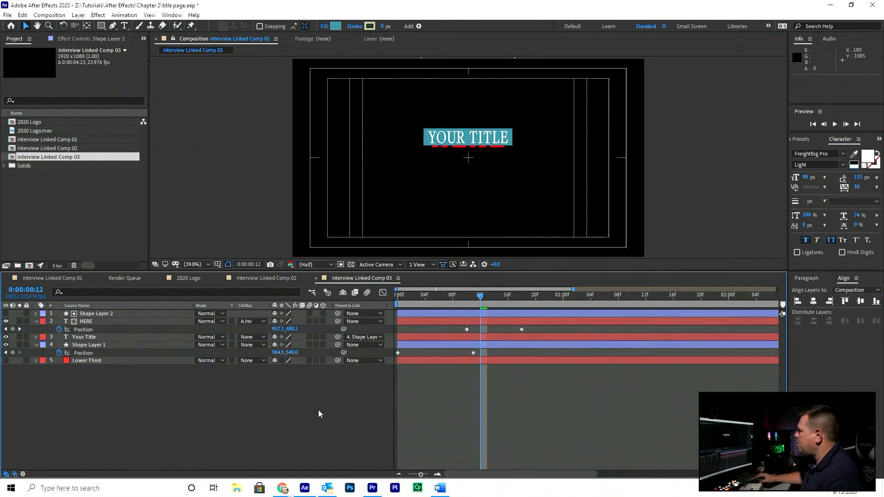
- Preview the title animation from the start to check the adjusted matte edge
drag(481, 296, 399, 311)
key(space)
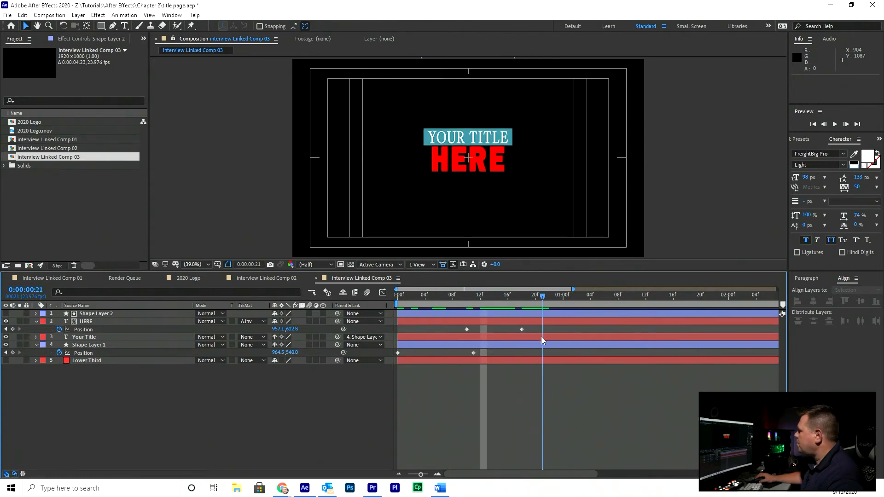
key(space)
key(space)
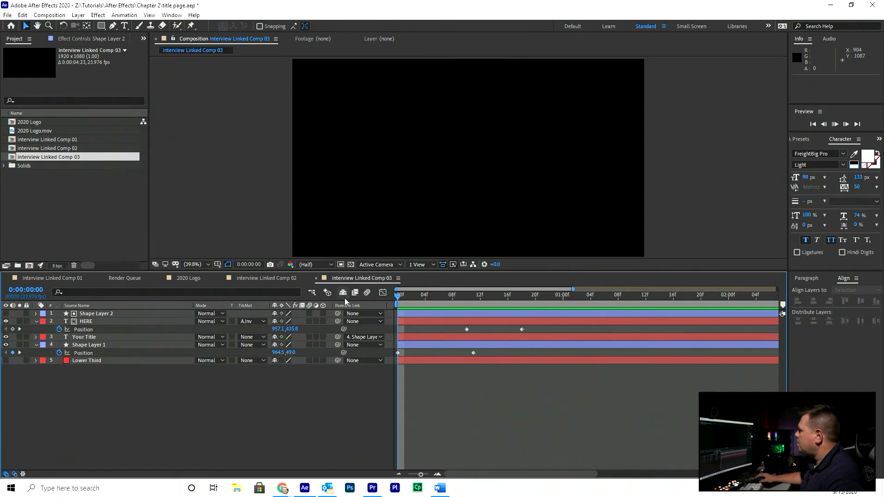
key(space)
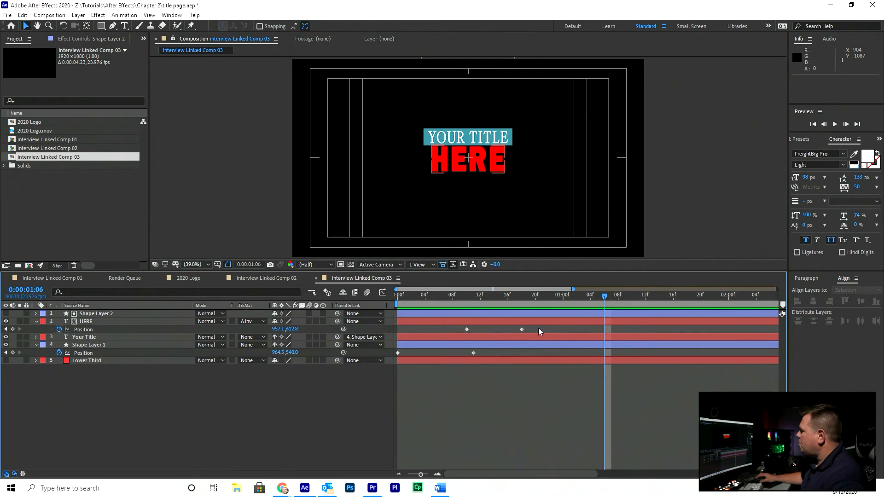
- Apply Easy Ease to all position keyframes of the HERE and Shape Layer 1 layers
drag(536, 330, 388, 396)
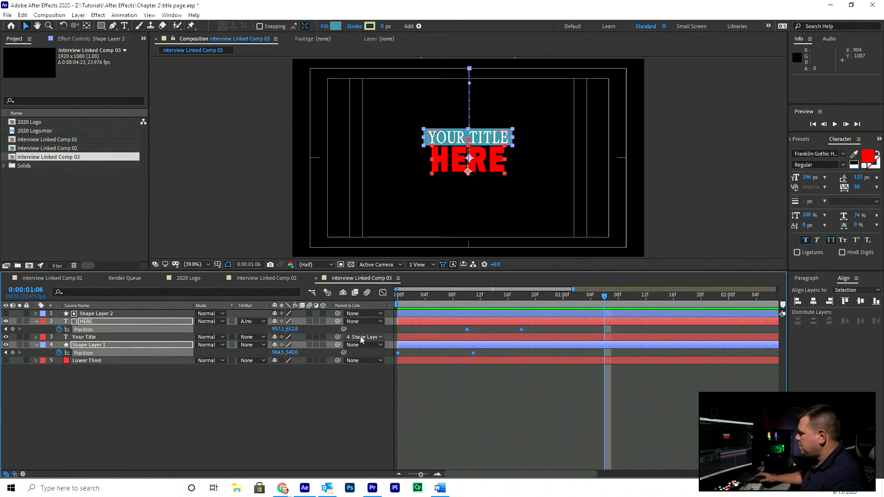
click(127, 15)
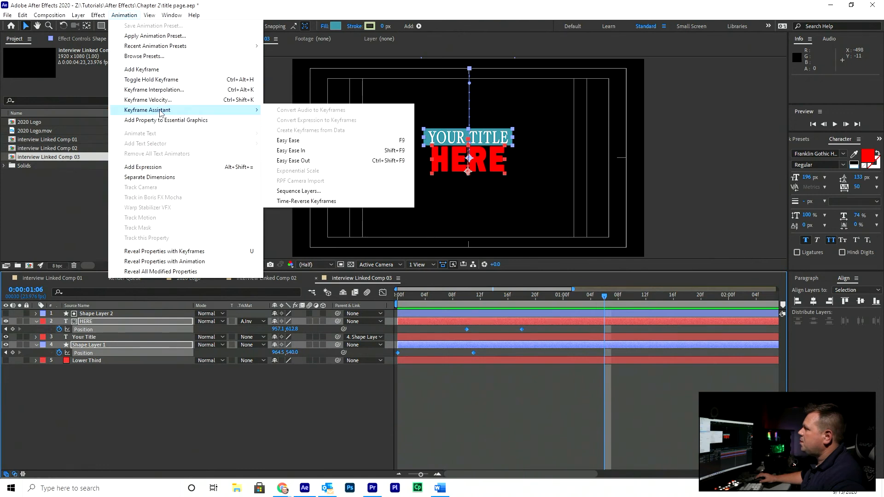
mouse_move(195, 110)
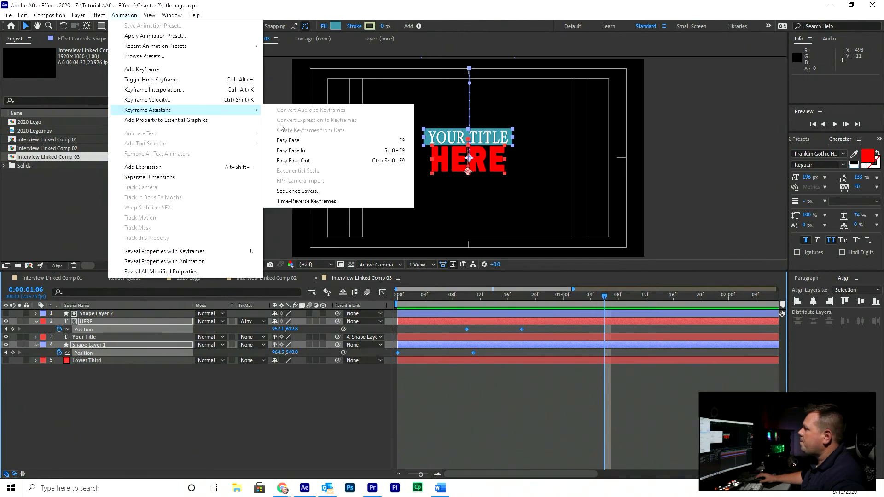
click(317, 140)
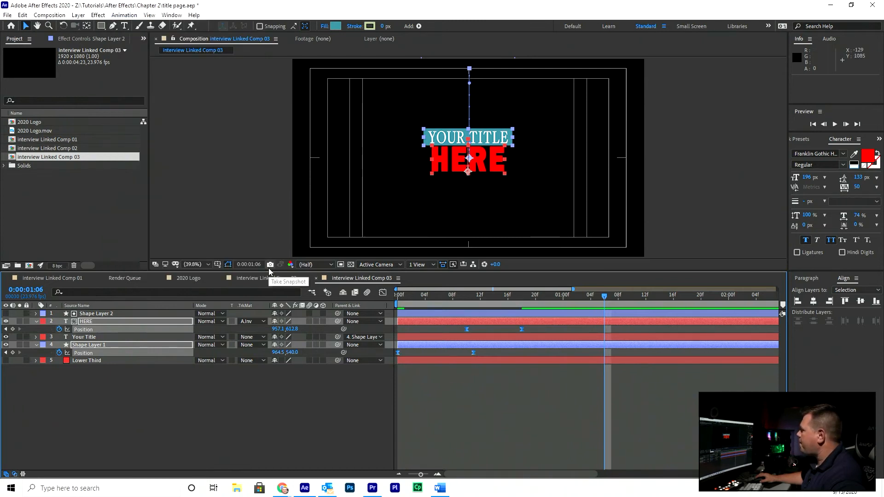
- In an enlarged Graph Editor, reshape Shape Layer 1's speed curve to peak early at about 3280 px/sec with a long ease-out, and preview it
drag(413, 299, 347, 333)
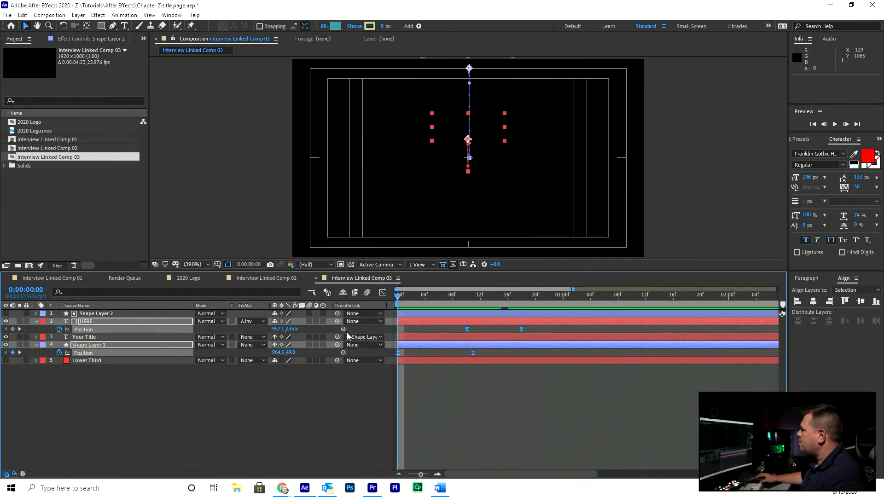
click(383, 293)
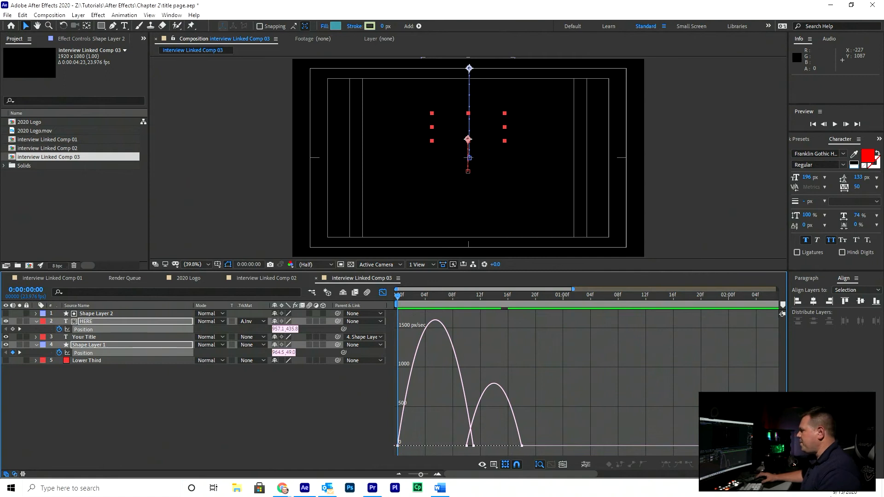
drag(621, 271, 613, 223)
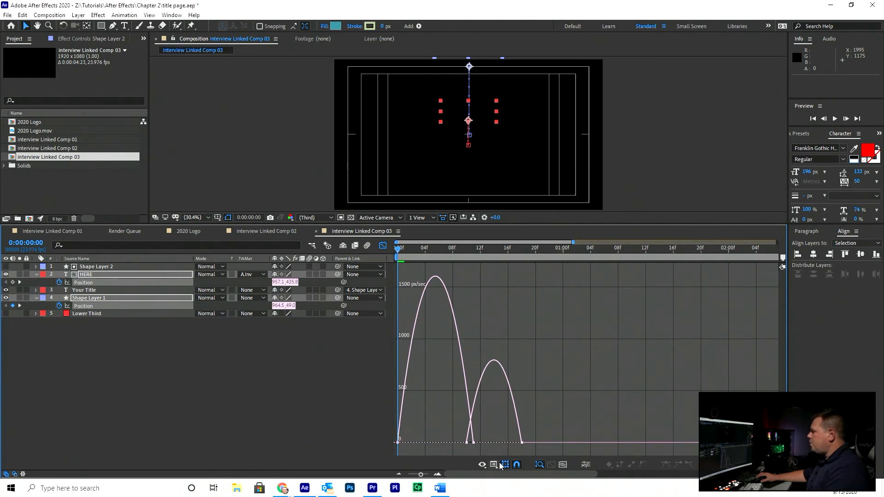
drag(486, 438, 440, 448)
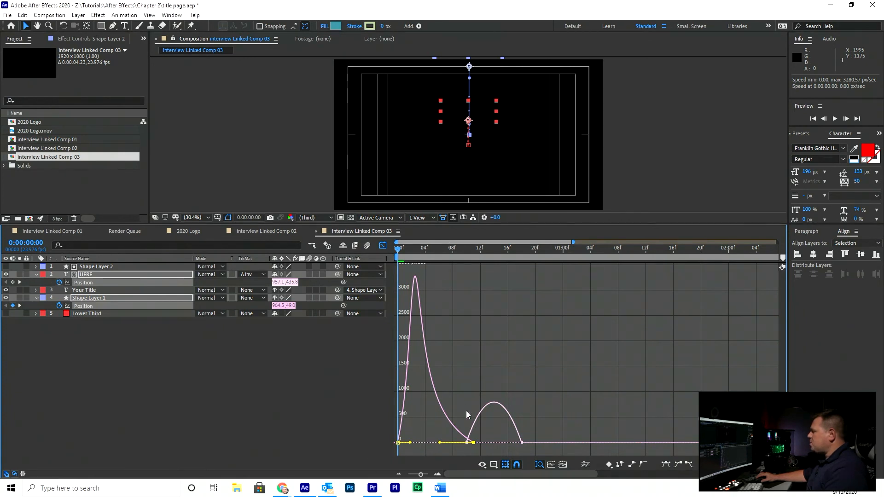
key(space)
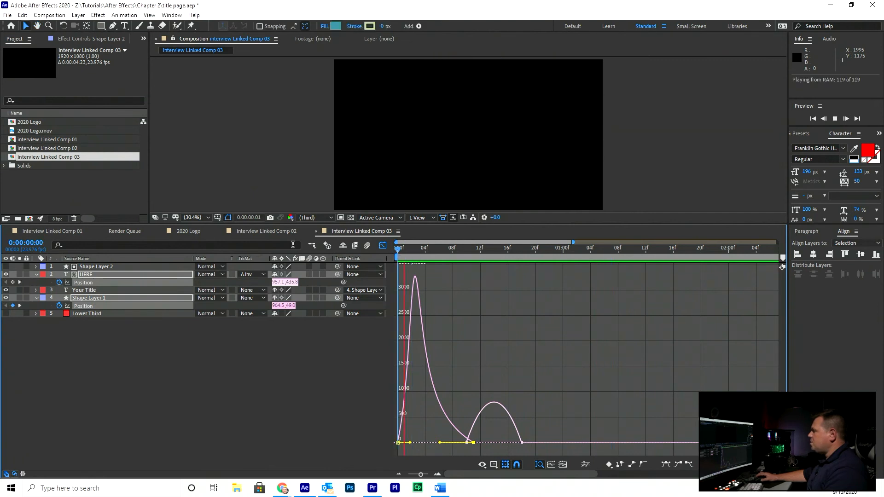
key(space)
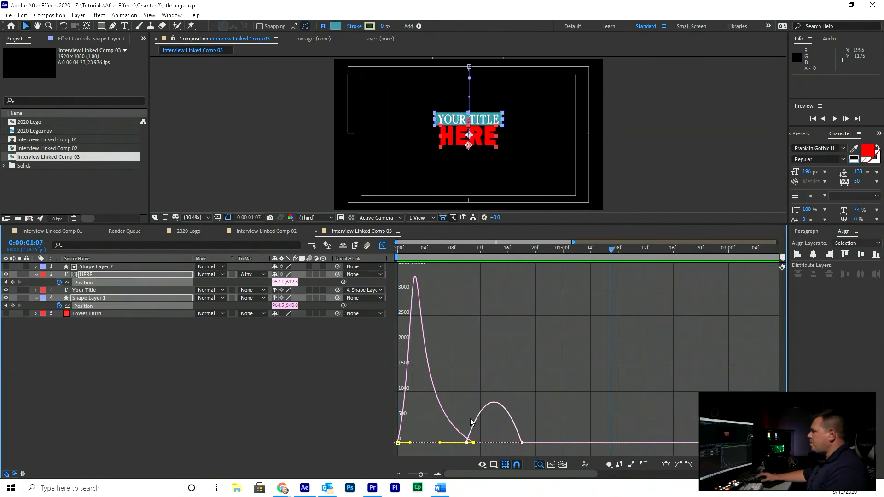
- Reshape the HERE layer's speed curve to peak early at about 1666 px/sec with a long ease-out, and preview the title from the start
drag(530, 432, 488, 460)
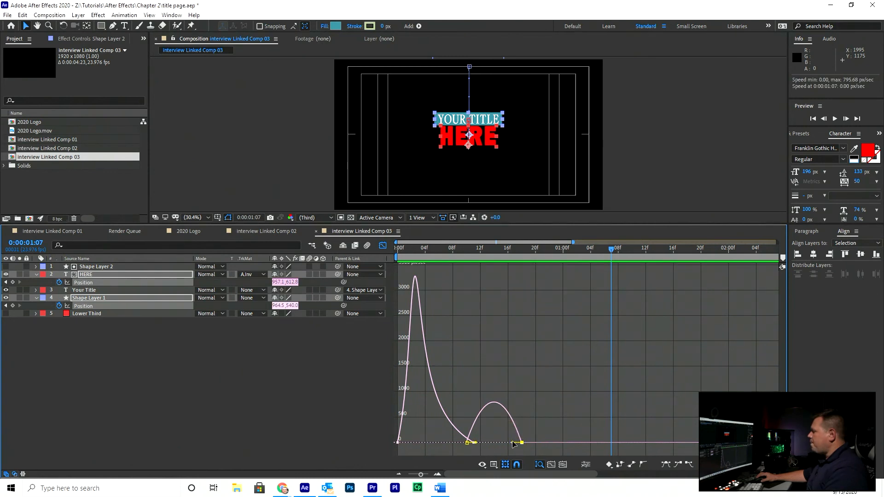
drag(515, 445, 499, 448)
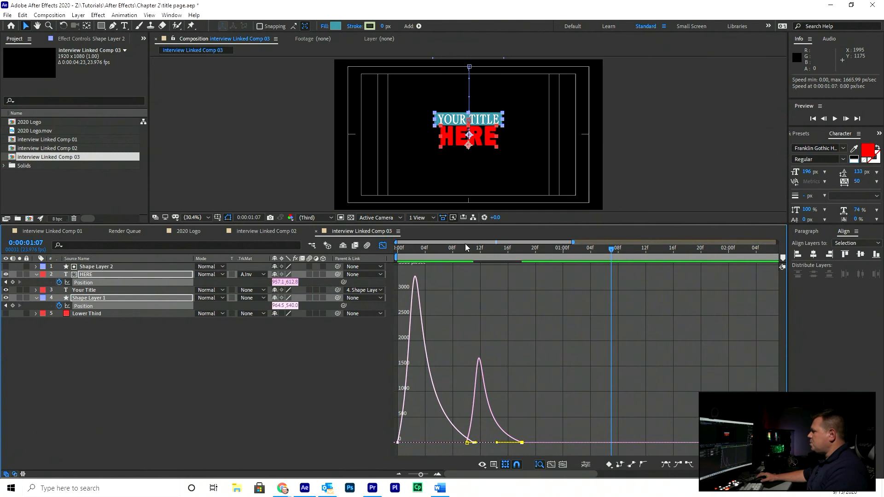
drag(466, 249, 252, 241)
key(space)
key(space)
key(space)
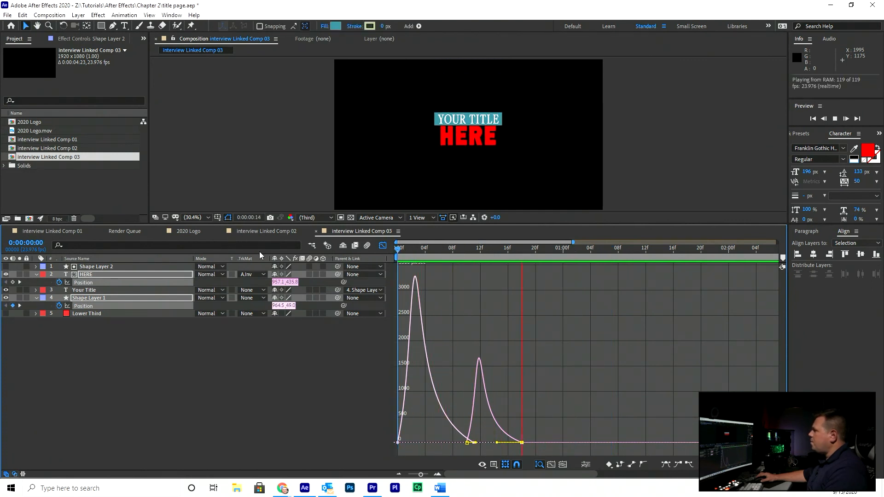
key(space)
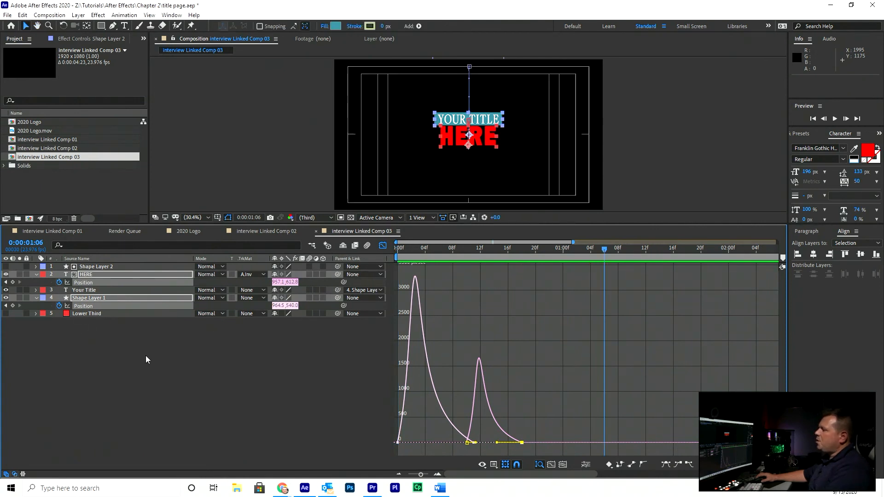
- Close the Graph Editor, shift both HERE position keyframes earlier to 0:00:00:08 and 0:00:00:16, and preview the new timing
click(152, 395)
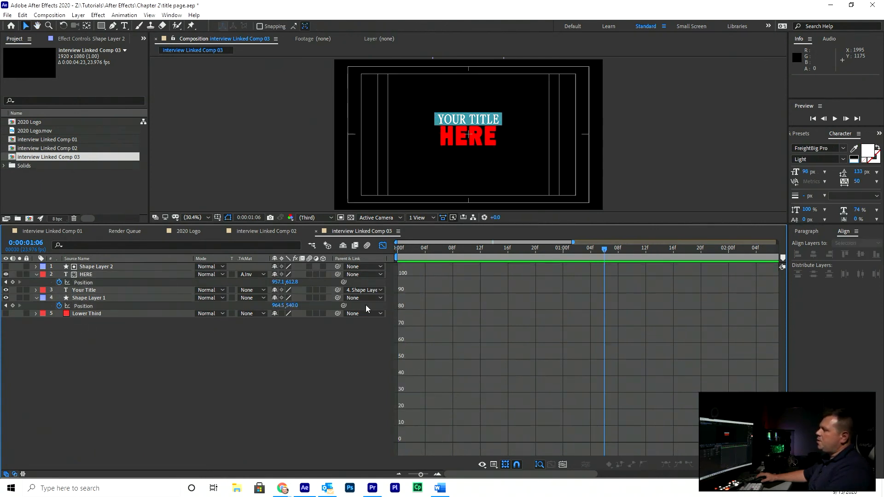
click(383, 247)
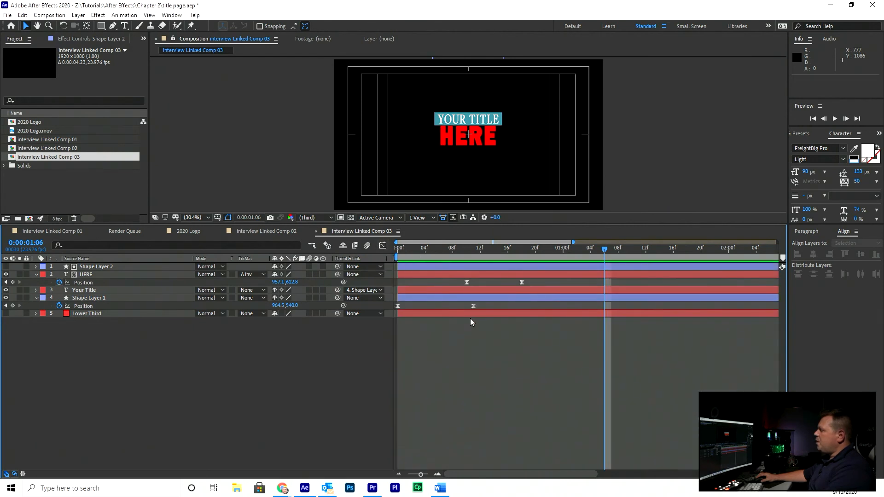
drag(536, 279, 465, 290)
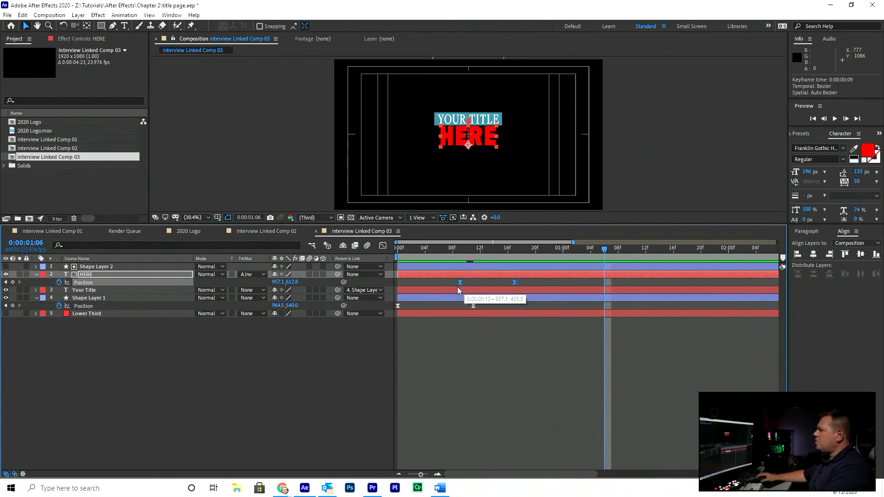
drag(432, 252, 389, 249)
key(space)
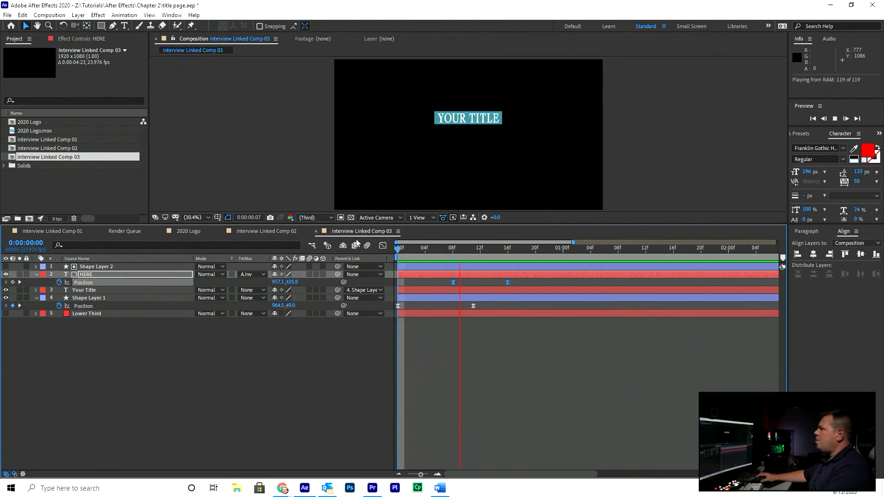
key(space)
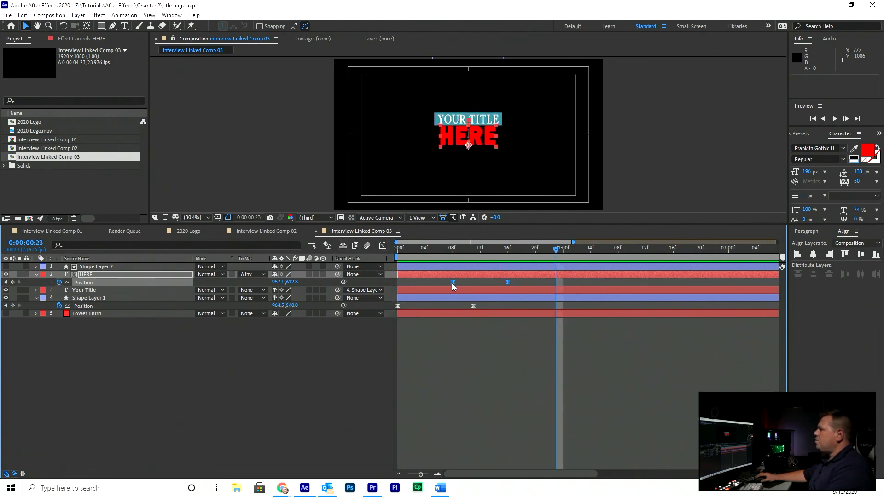
- Try starting the HERE slide earlier, with its position keyframes at 0:00:00:06 and 0:00:00:14, and preview the timing
drag(452, 283, 438, 284)
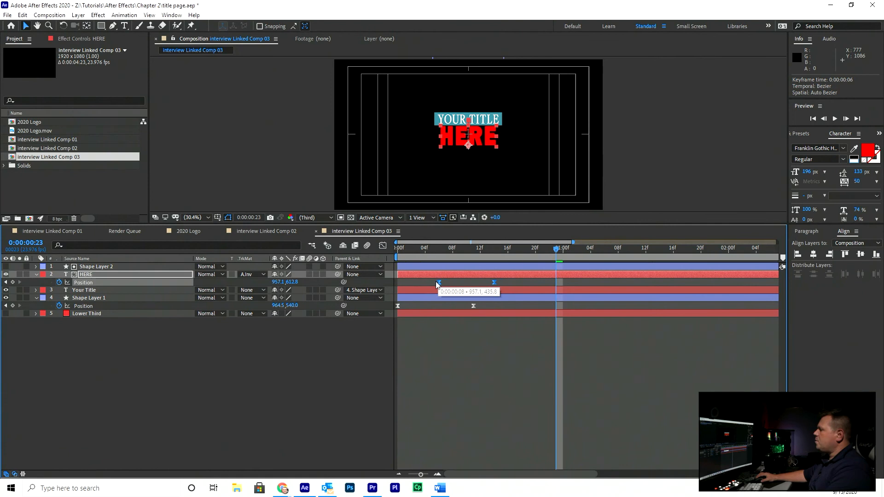
drag(405, 250, 398, 250)
key(space)
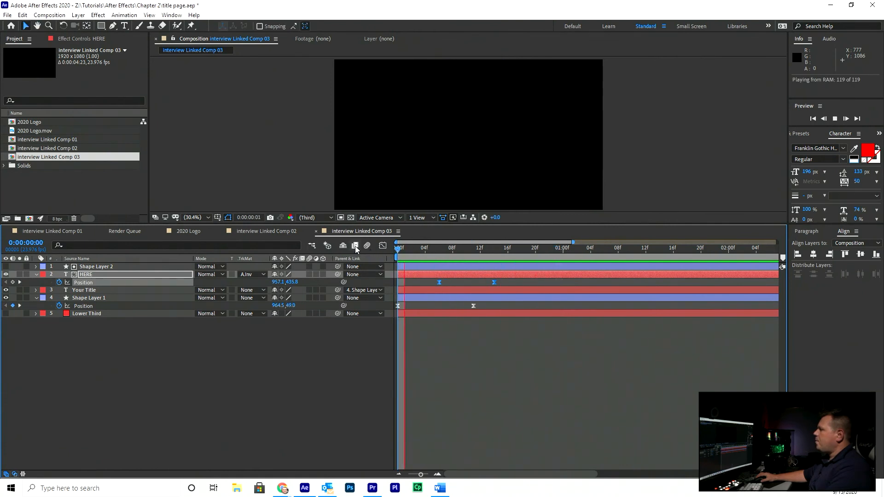
key(space)
- Move the HERE position keyframes back to 0:00:00:08 and 0:00:00:16, and preview the animation from the start
drag(440, 282, 452, 283)
key(Home)
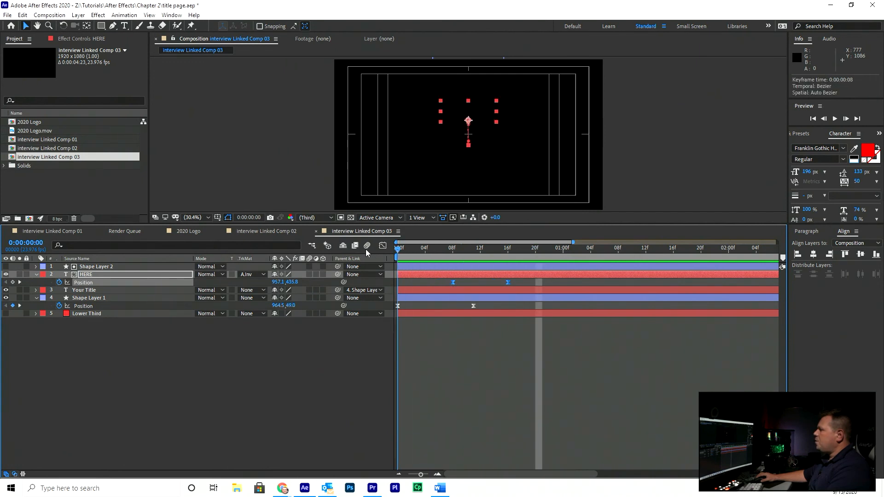
key(space)
key(space)
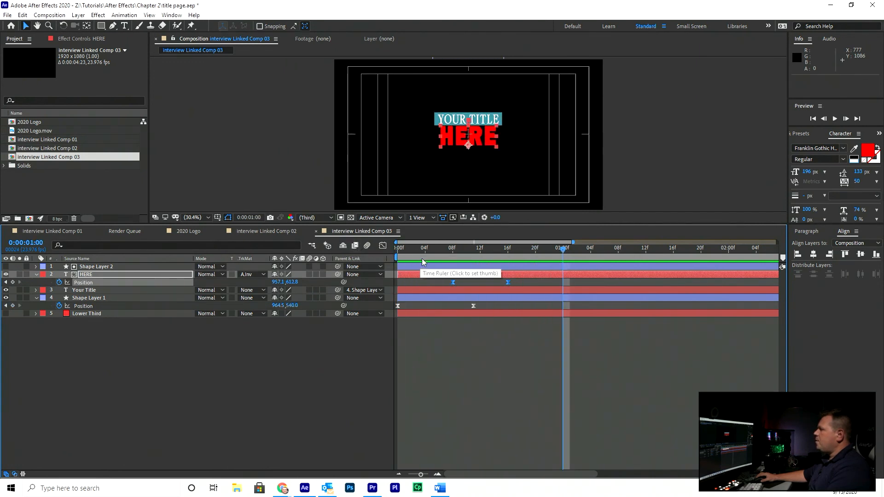
key(Home)
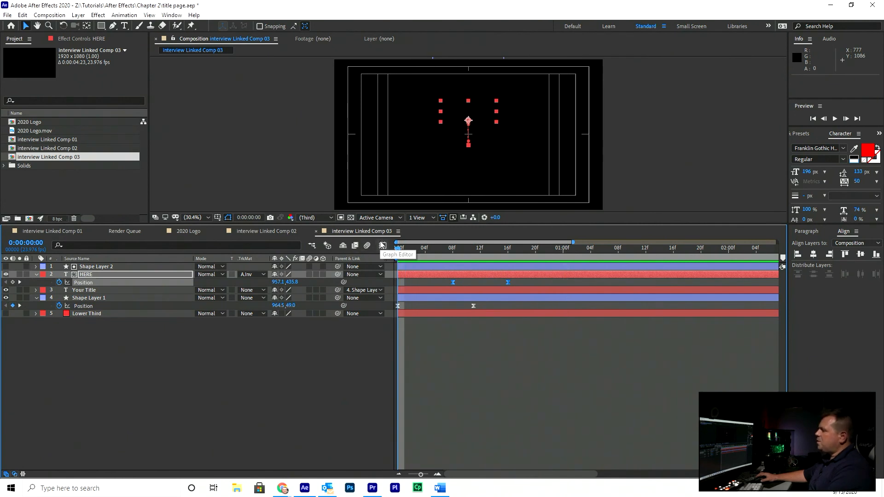
key(space)
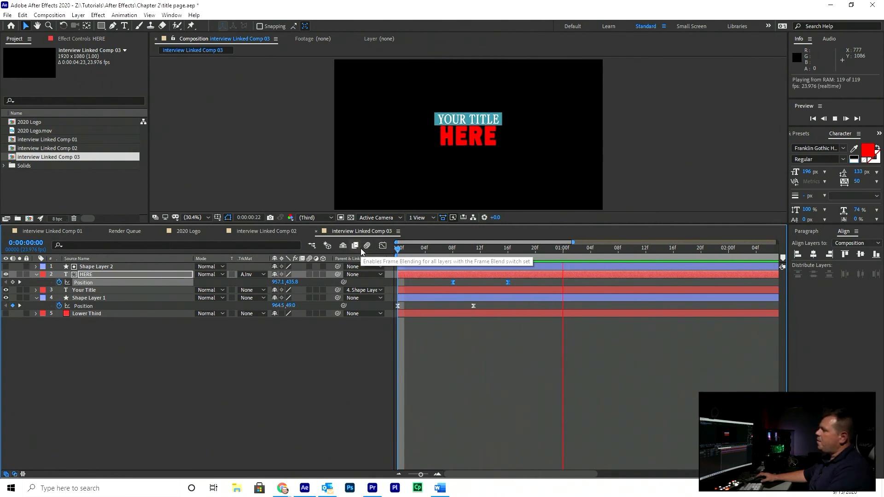
key(space)
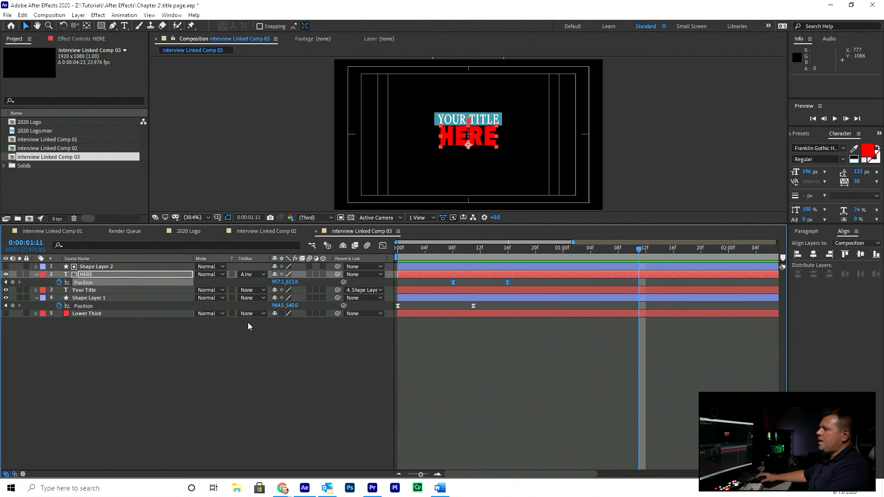
- Switch on motion blur for the HERE and Shape Layer 1 layers, leaving the composition-wide motion blur turned off
click(309, 275)
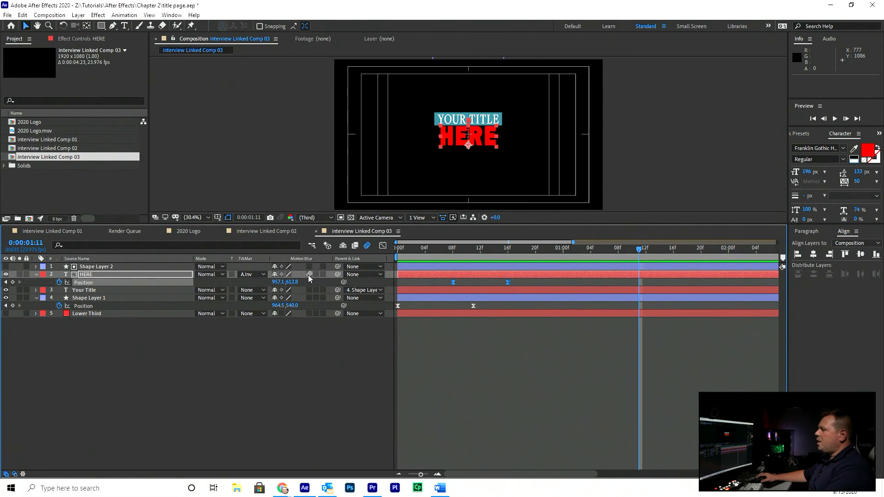
click(309, 298)
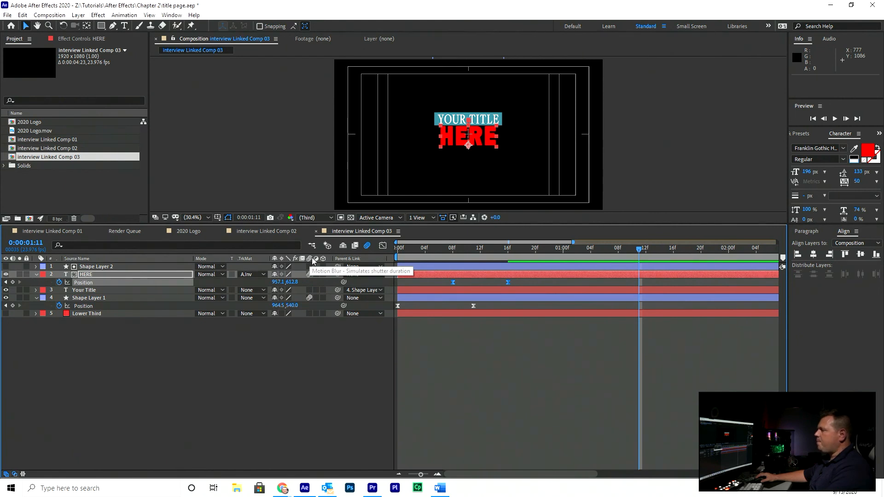
click(368, 246)
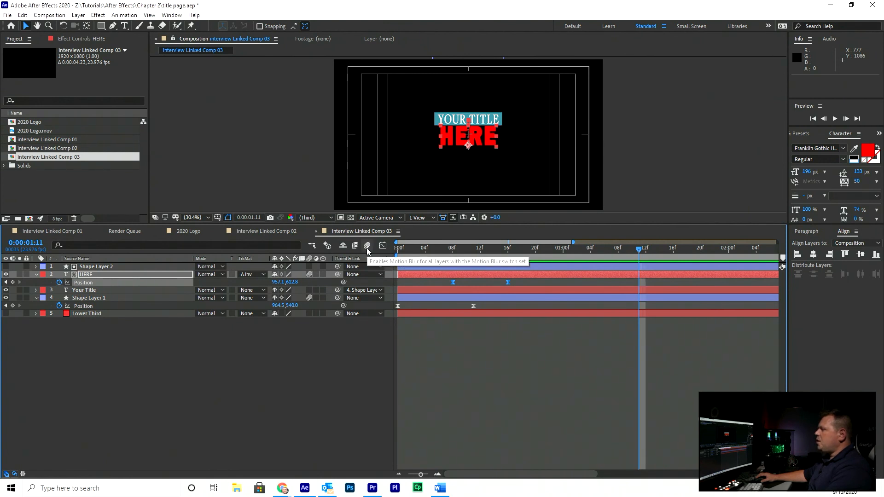
- Enable composition-wide motion blur and inspect the blurred title at frames 0:00:00:10 and 0:00:00:05
click(367, 249)
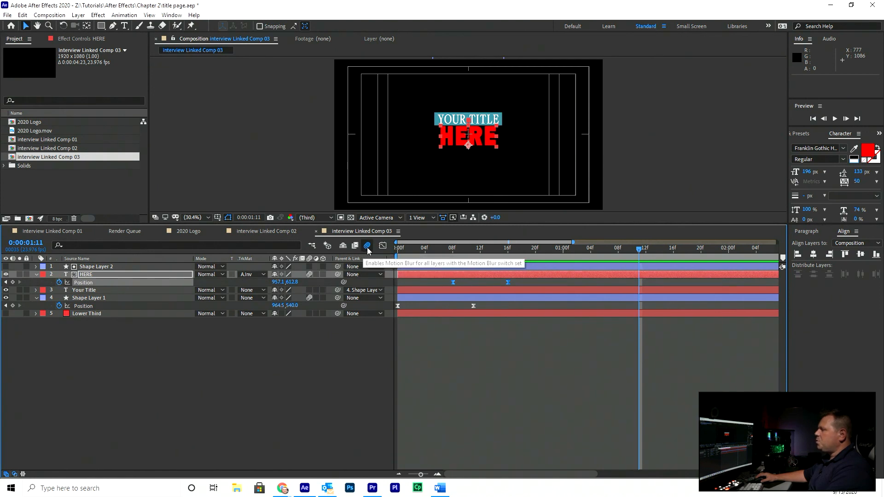
click(369, 248)
click(367, 249)
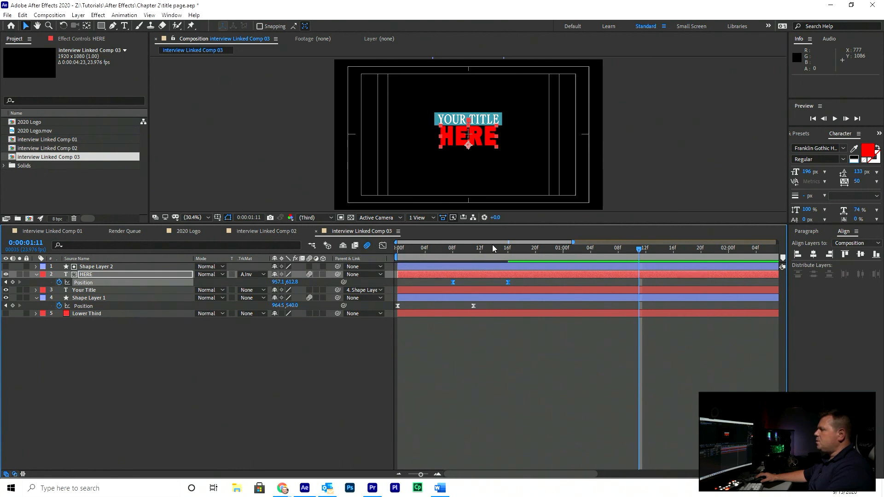
drag(490, 248, 468, 256)
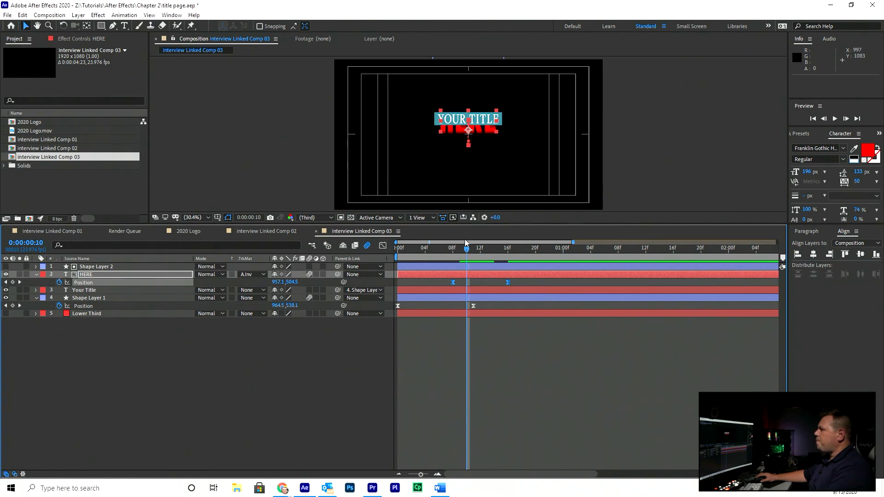
drag(459, 251, 432, 257)
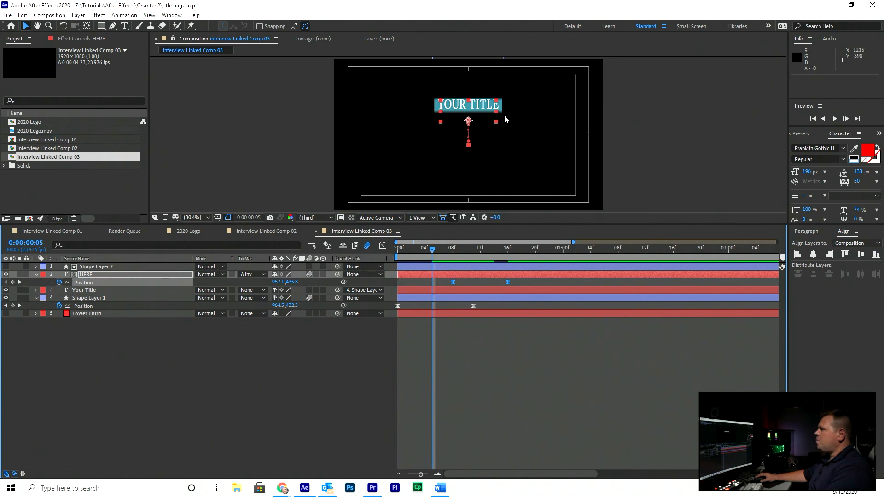
- Play the title animation from the start to review the motion blur, and replay it once more
key(Home)
key(space)
key(space)
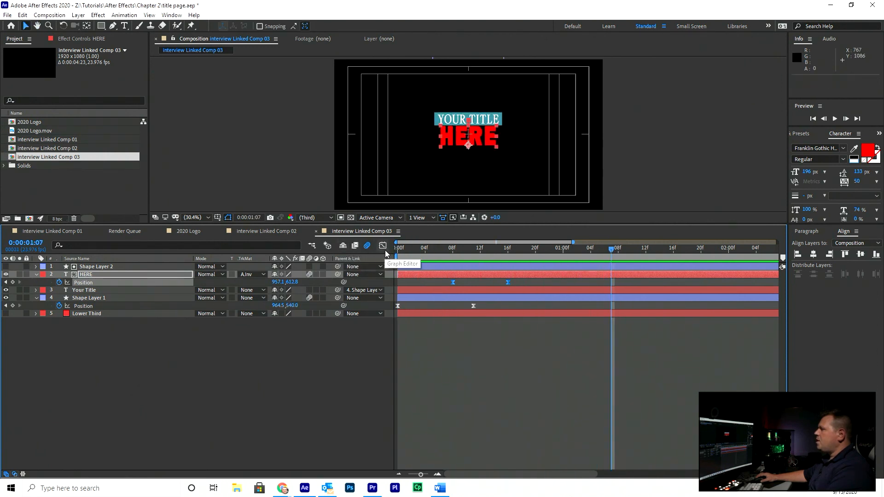
key(space)
key(space)
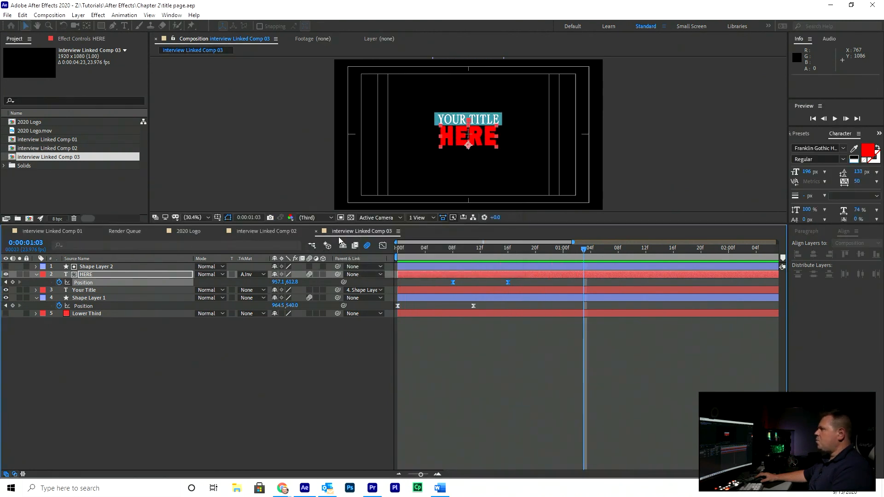